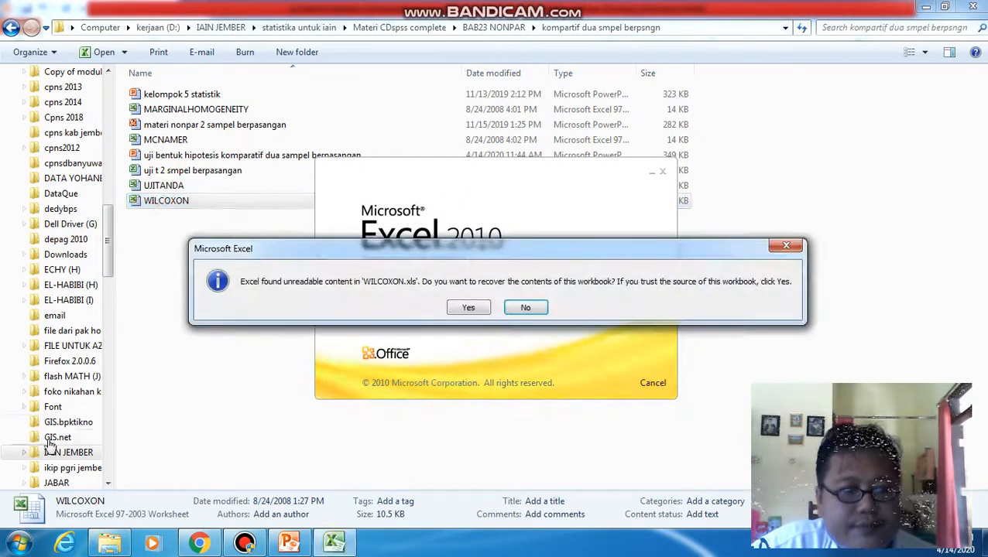
# - Recover the contents of the WILCOXON workbook, launch SPSS 16.0 and dismiss the Office activation notice
pyautogui.click(465, 308)
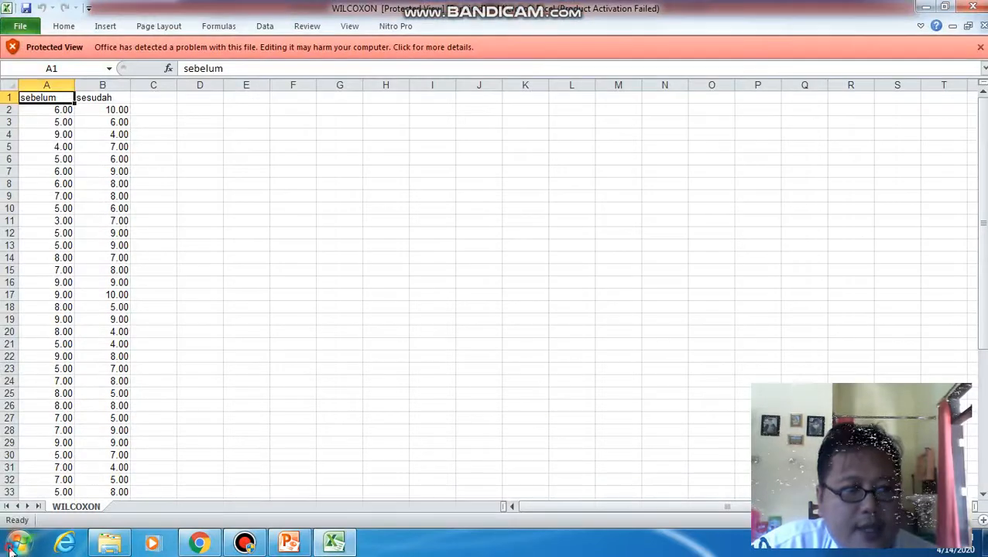
pyautogui.click(9, 550)
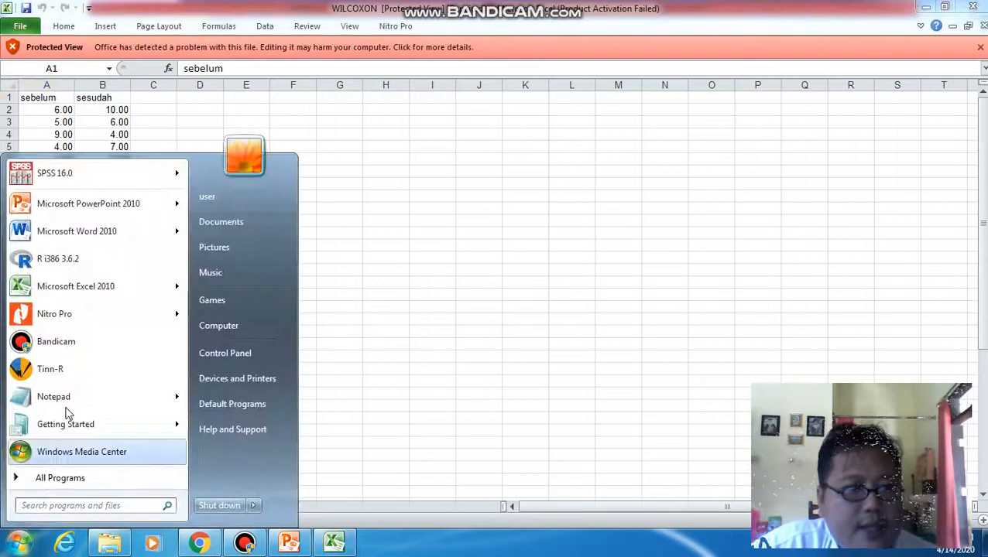
pyautogui.click(66, 176)
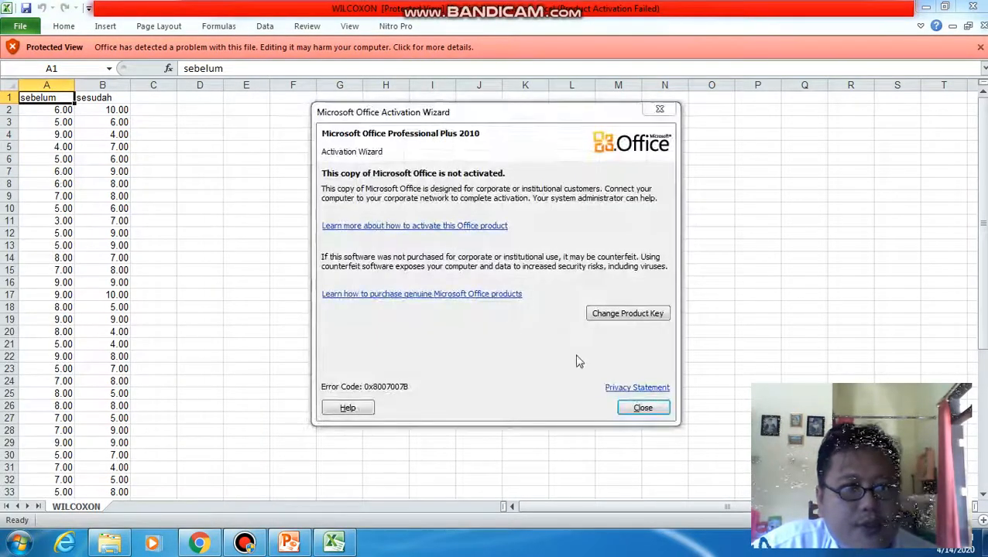
pyautogui.click(637, 408)
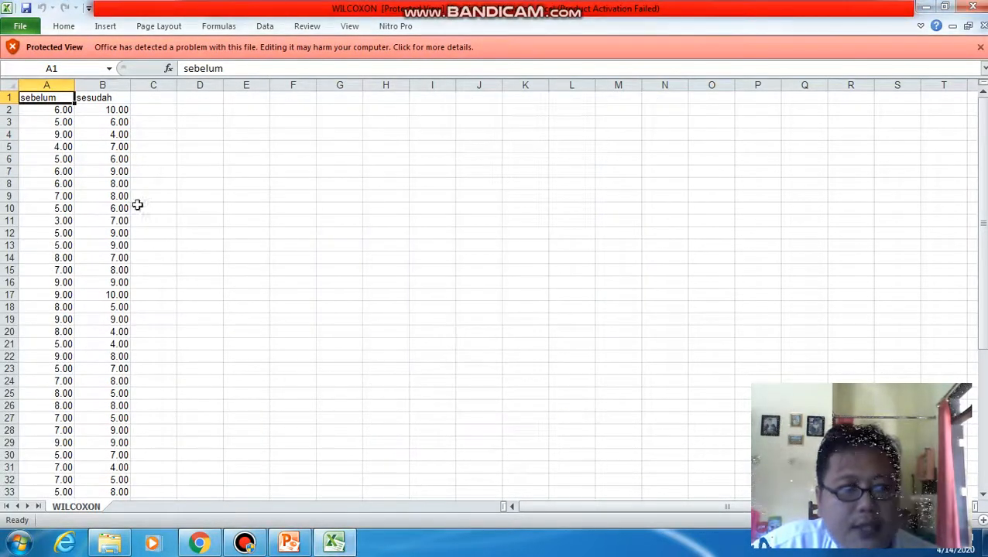
# - Examine the paired values in the sebelum and sesudah columns from the first row to the last
pyautogui.click(54, 112)
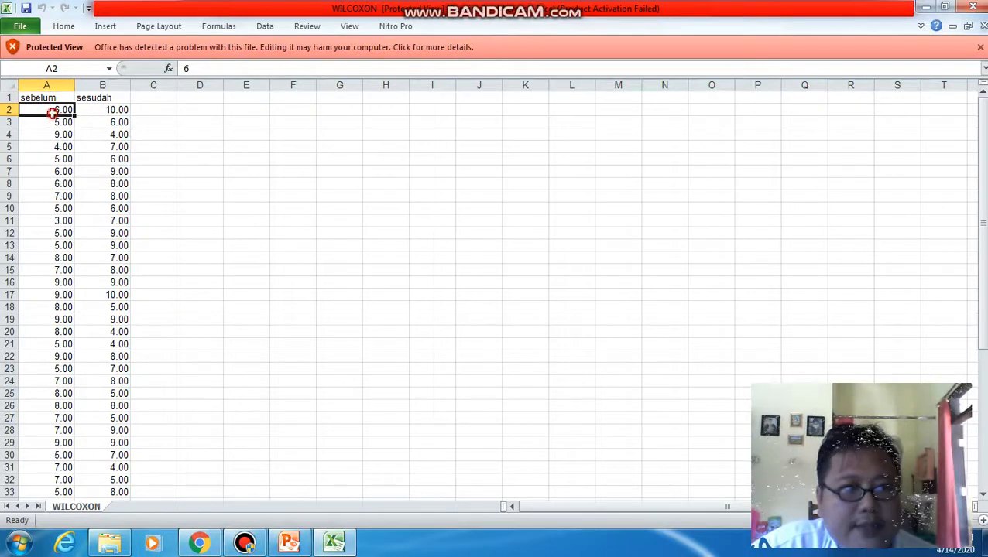
pyautogui.click(101, 110)
pyautogui.scroll(-4, 65, 225)
pyautogui.scroll(-6, 78, 287)
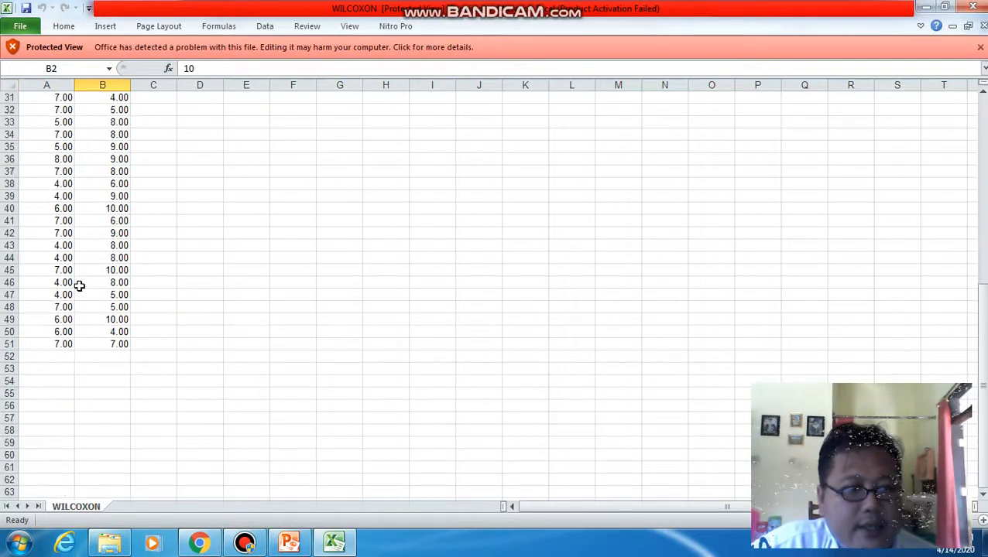
pyautogui.scroll(10, 78, 286)
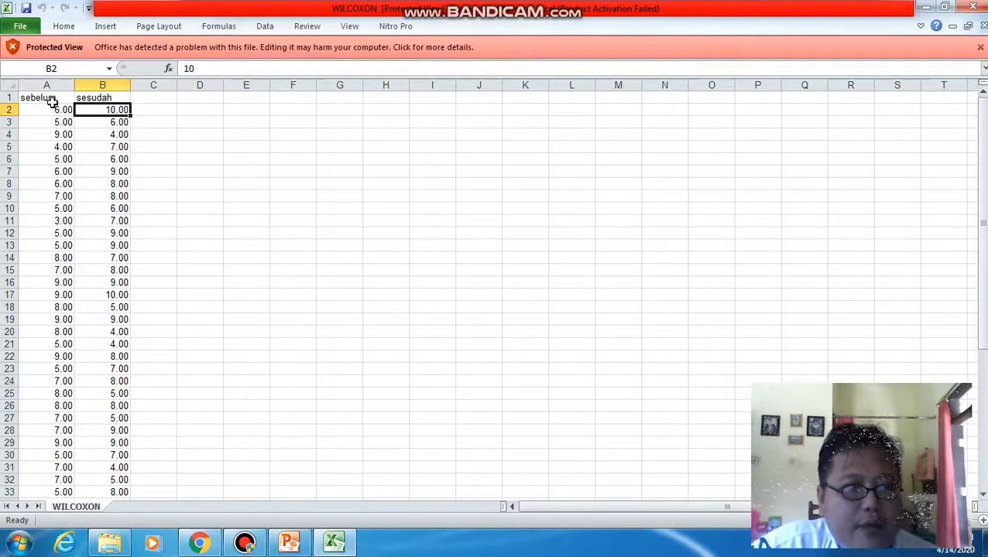
pyautogui.click(51, 101)
pyautogui.click(60, 110)
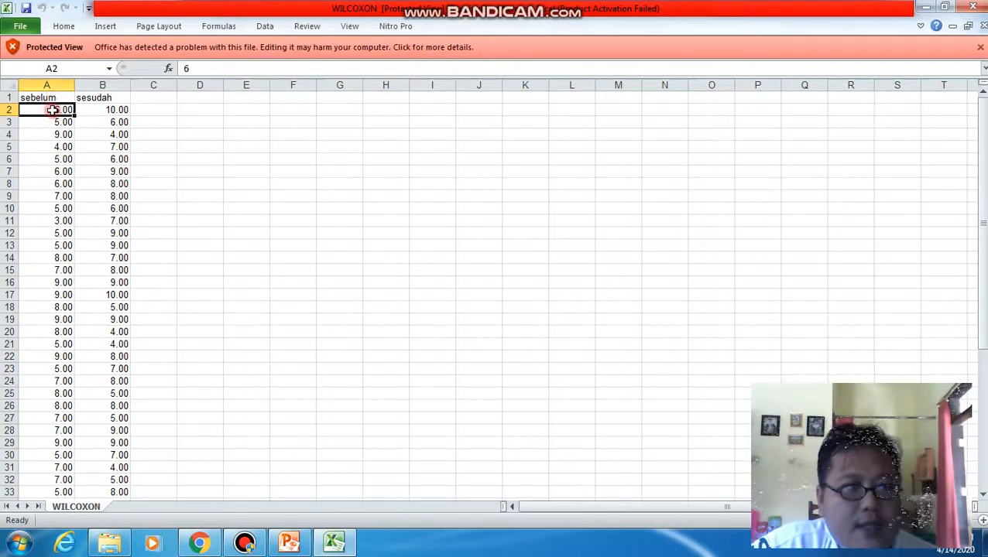
pyautogui.click(108, 111)
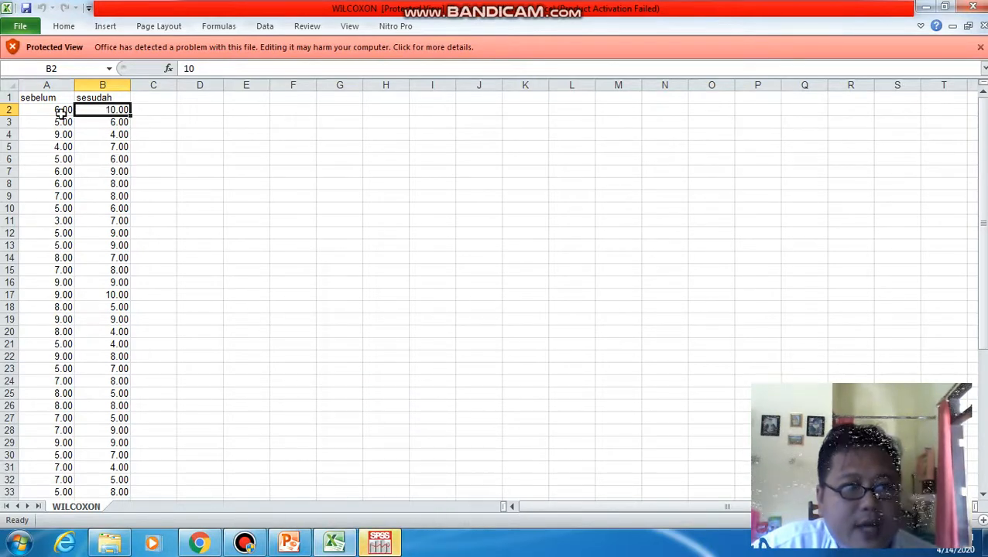
# - Copy the data in A2:B51 of the WILCOXON sheet into the SPSS Data Editor, starting at the first cell
pyautogui.moveTo(64, 113); pyautogui.dragTo(96, 462)
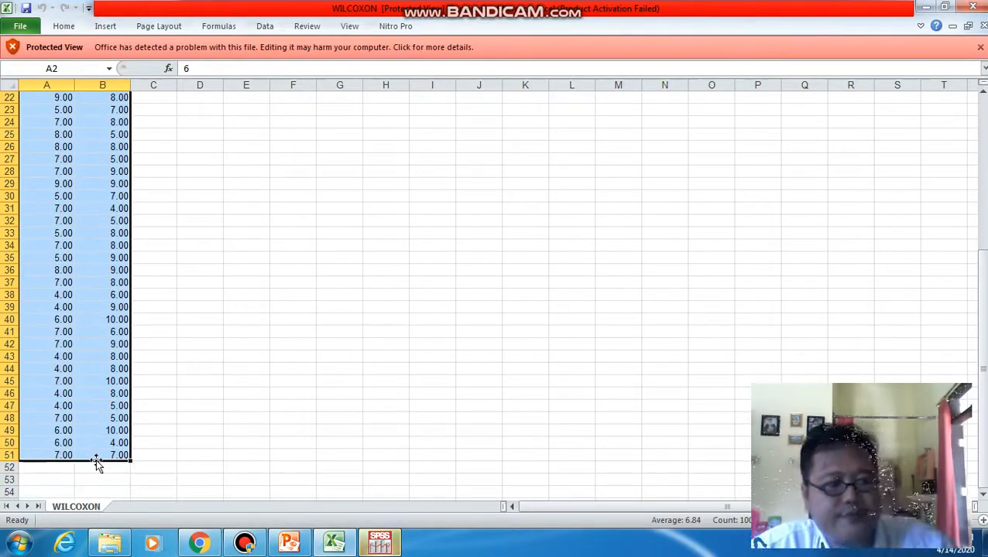
pyautogui.hotkey('ctrl', 'c')
pyautogui.click(375, 546)
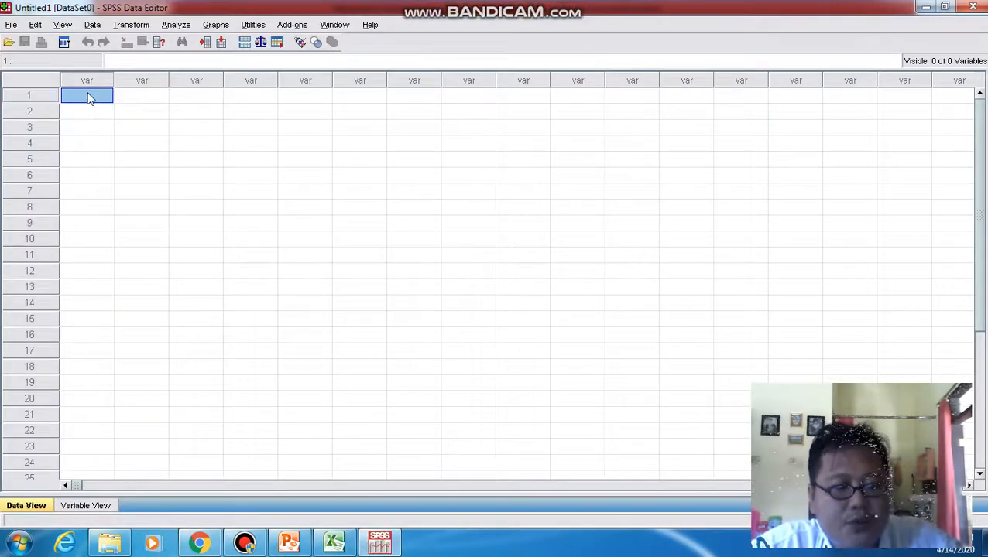
pyautogui.hotkey('ctrl', 'v')
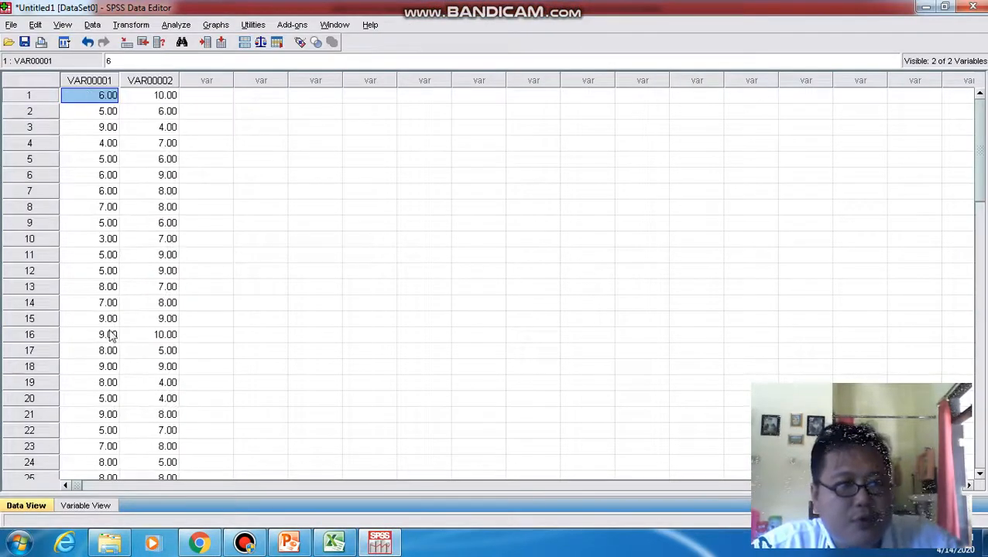
# - Rename the two variables x and y, dismissing the Windows color scheme prompt
pyautogui.click(87, 505)
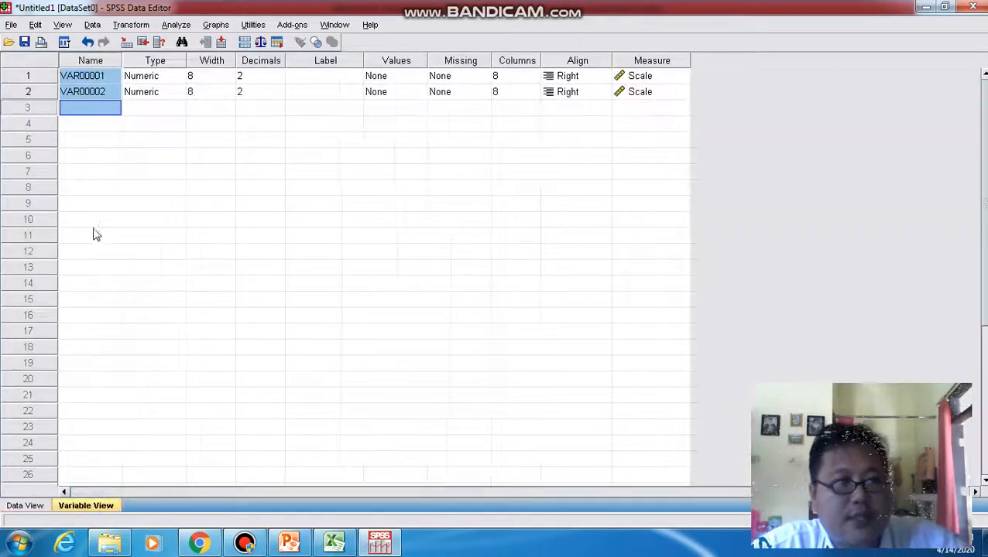
pyautogui.click(101, 80)
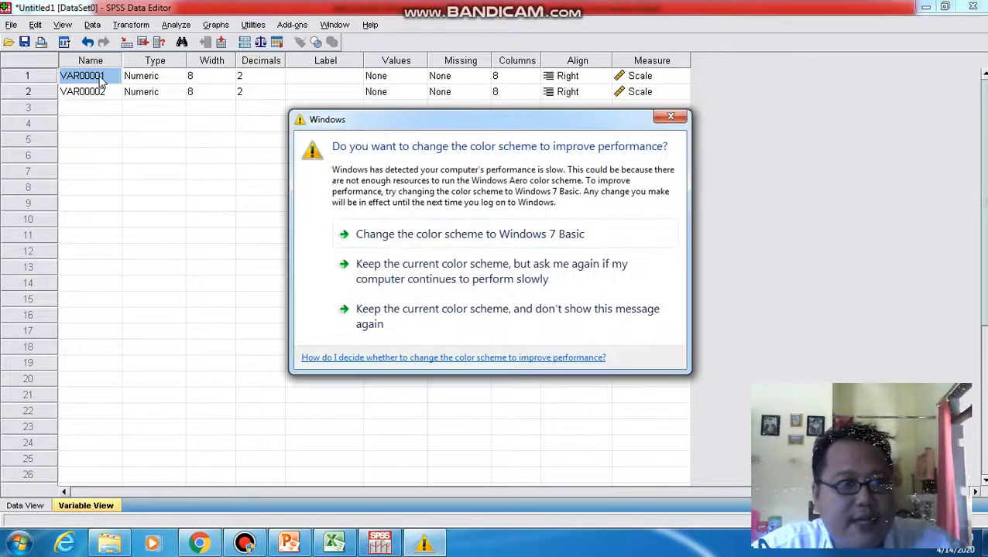
pyautogui.click(671, 117)
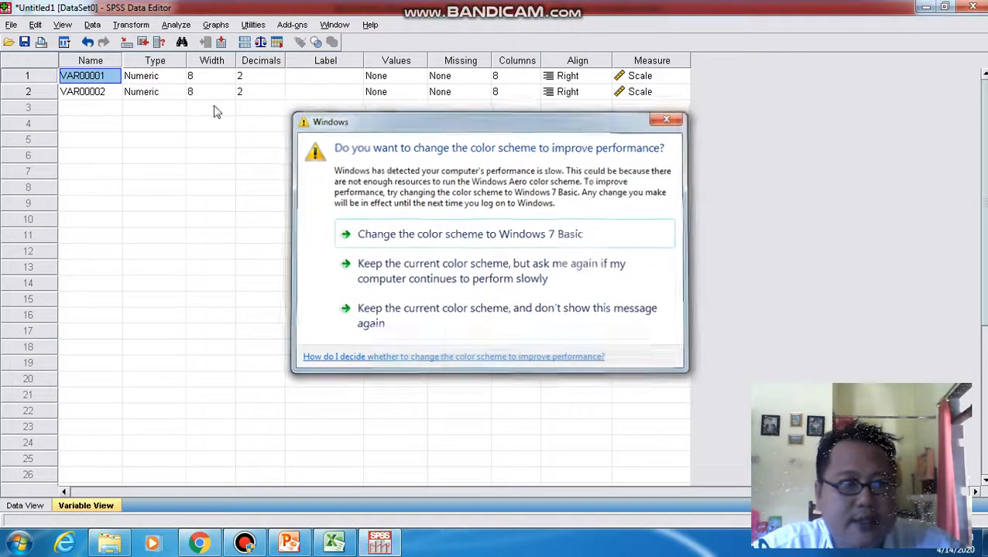
pyautogui.write('x')
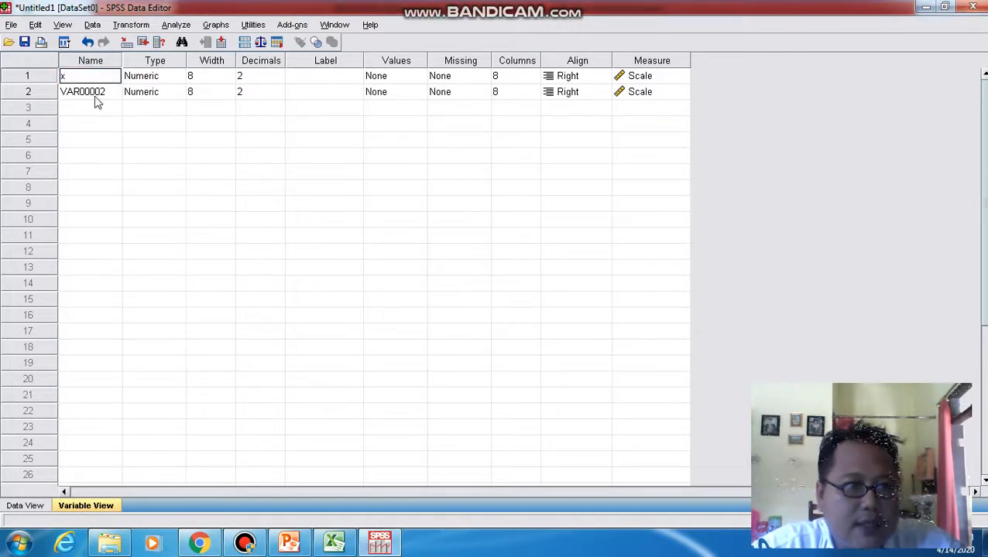
pyautogui.click(95, 95)
pyautogui.write('y')
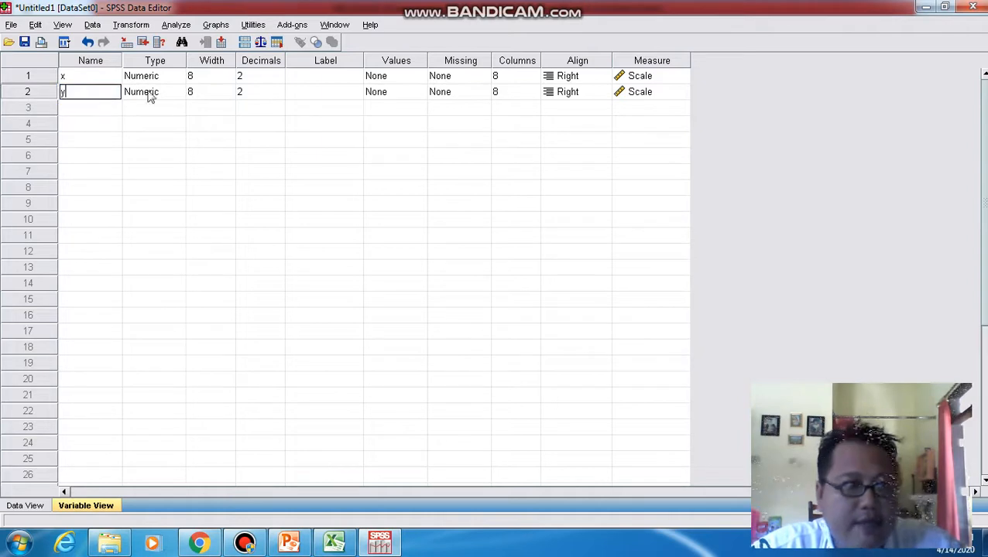
# - Label variable x "tanpaa musik" and variable y "menggunakan musik"
pyautogui.click(291, 77)
pyautogui.write('tanpaa musik')
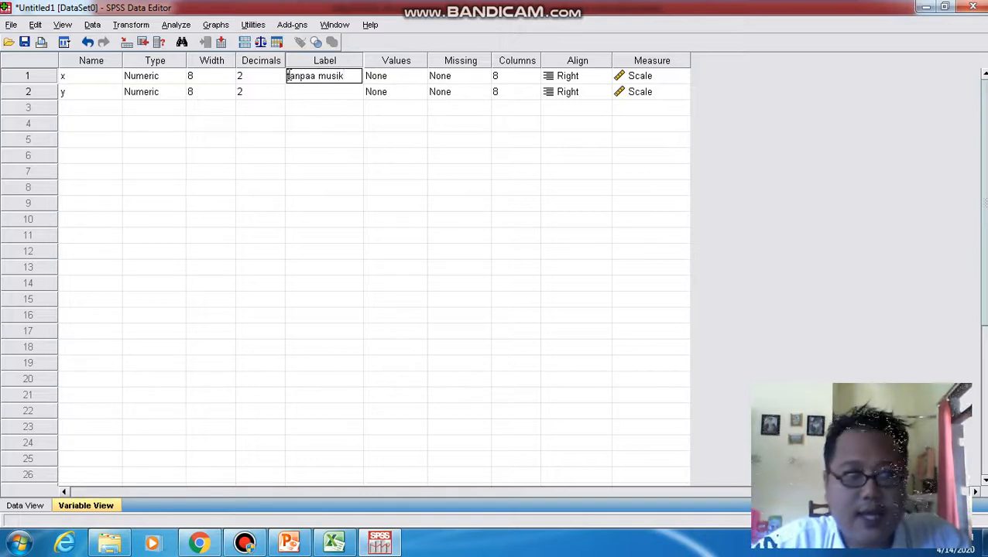
pyautogui.click(293, 96)
pyautogui.write('menggunaka')
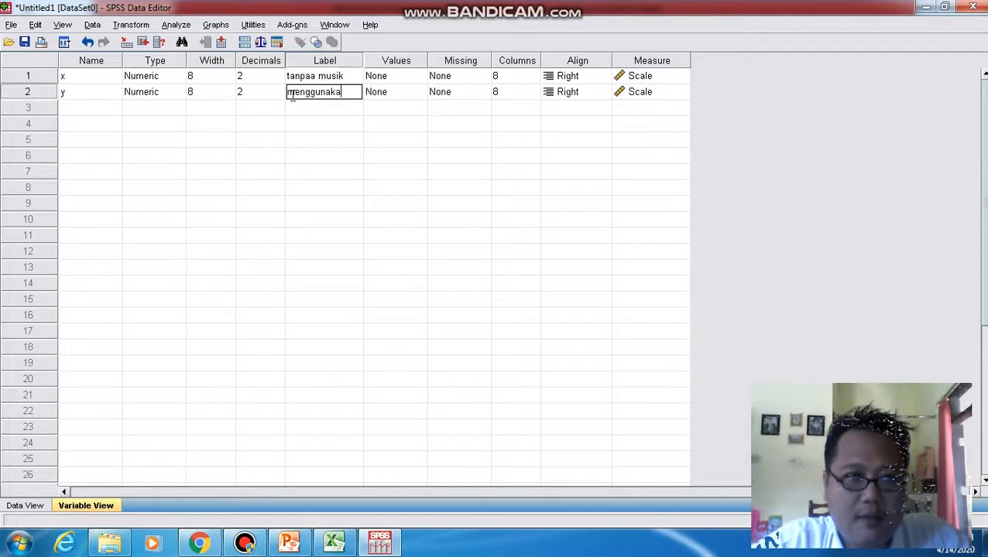
pyautogui.write('n musik')
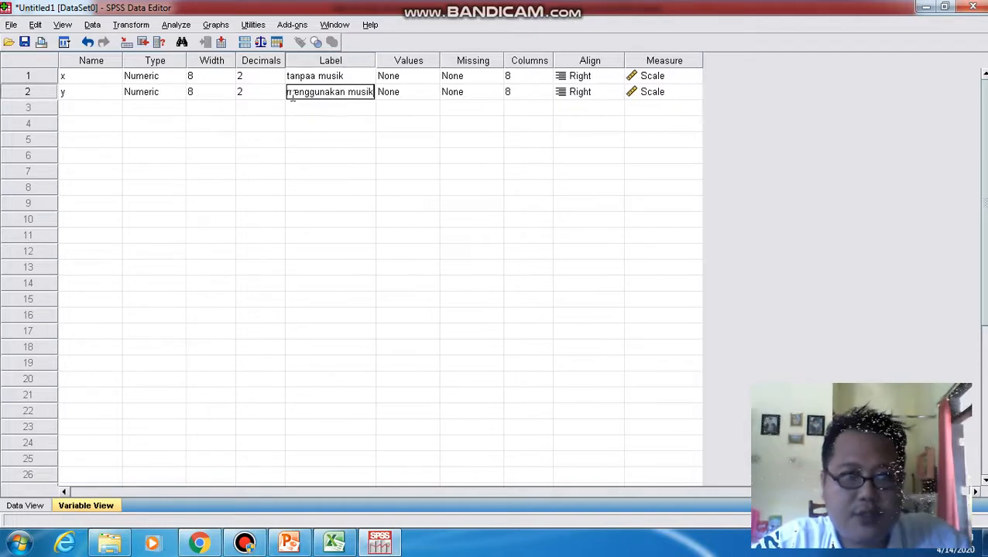
# - Set up a nonparametric test for 2 Related Samples with Wilcoxon as the test type
pyautogui.click(9, 509)
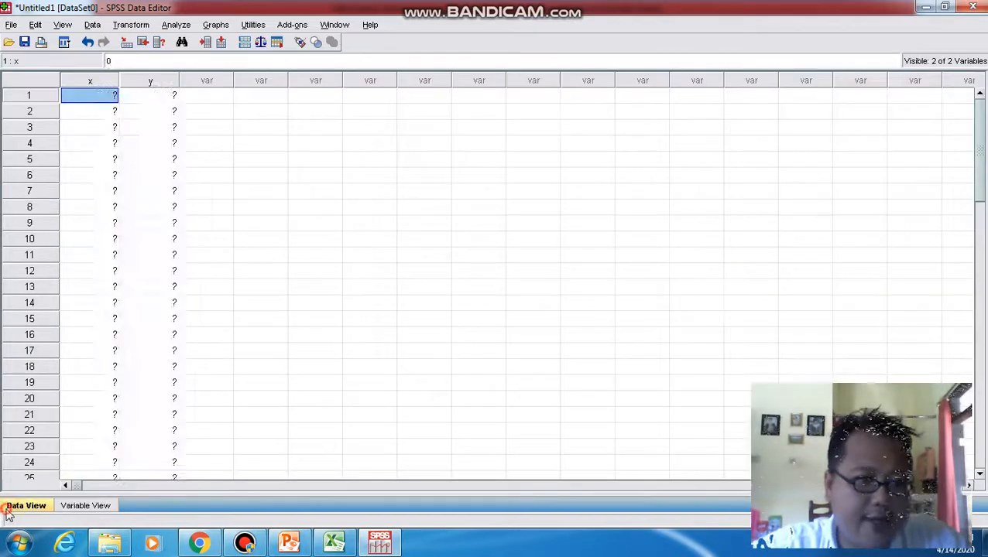
pyautogui.click(176, 24)
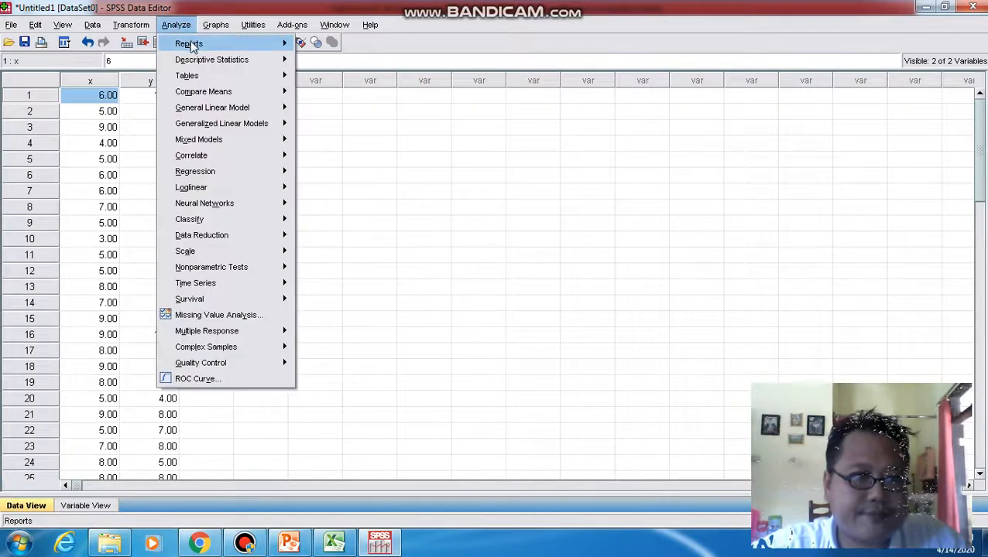
pyautogui.moveTo(233, 267)
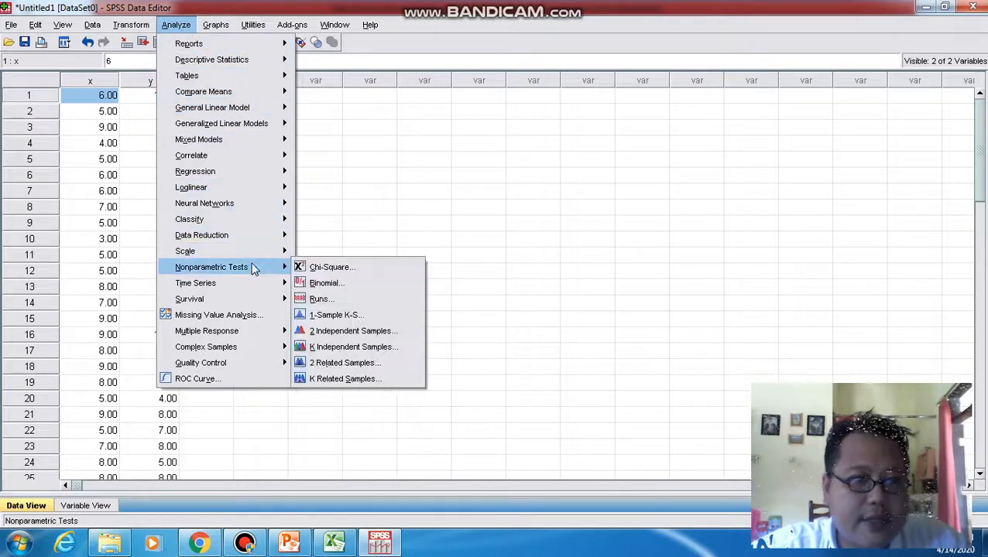
pyautogui.click(394, 369)
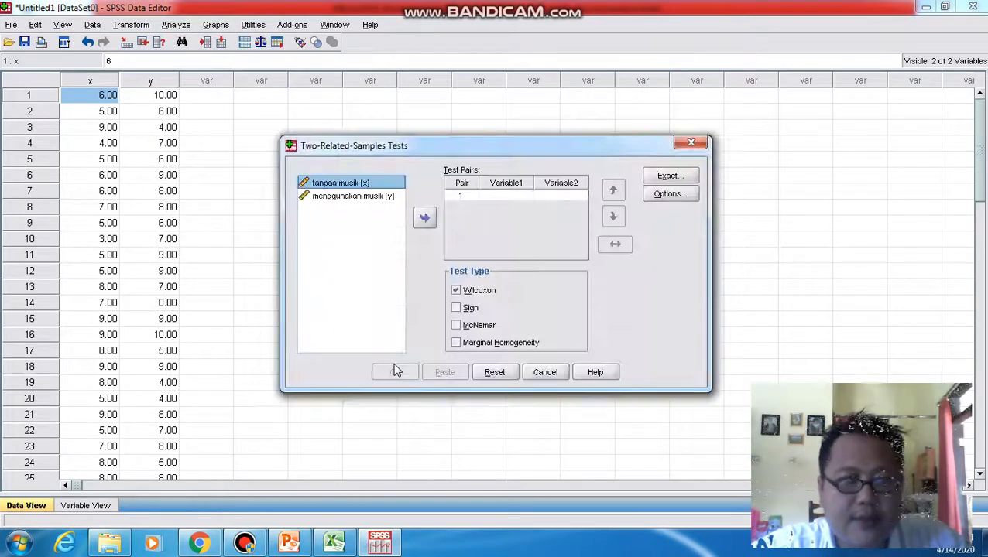
pyautogui.click(457, 291)
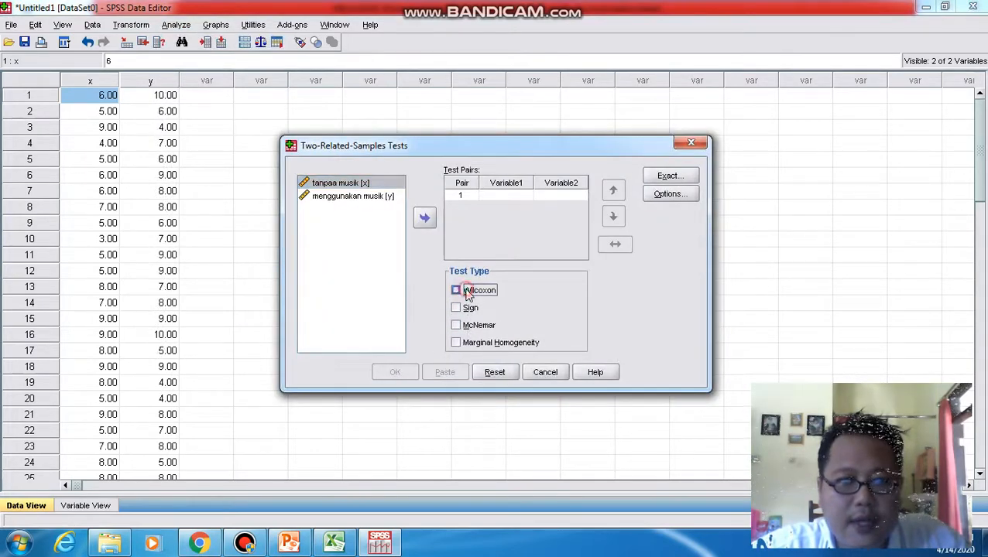
pyautogui.click(456, 290)
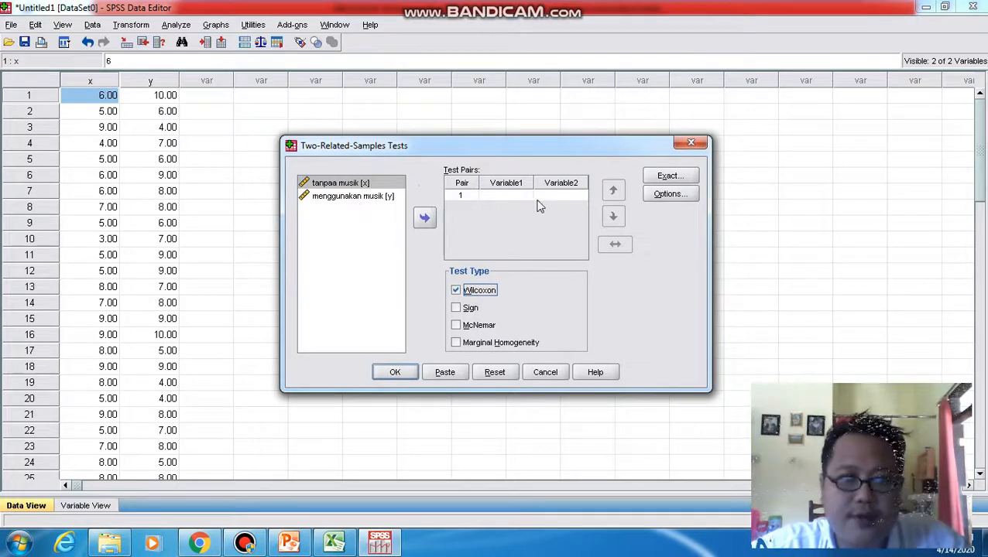
# - Pair tanpaa musik [x] as Variable1 with menggunakan musik [y] as Variable2 and run the test
pyautogui.click(425, 219)
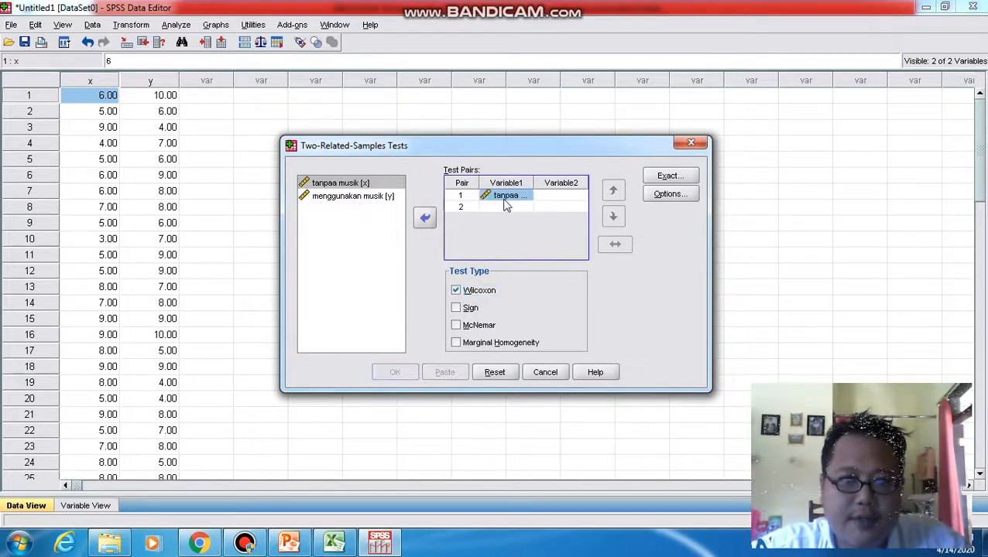
pyautogui.click(373, 197)
pyautogui.click(425, 219)
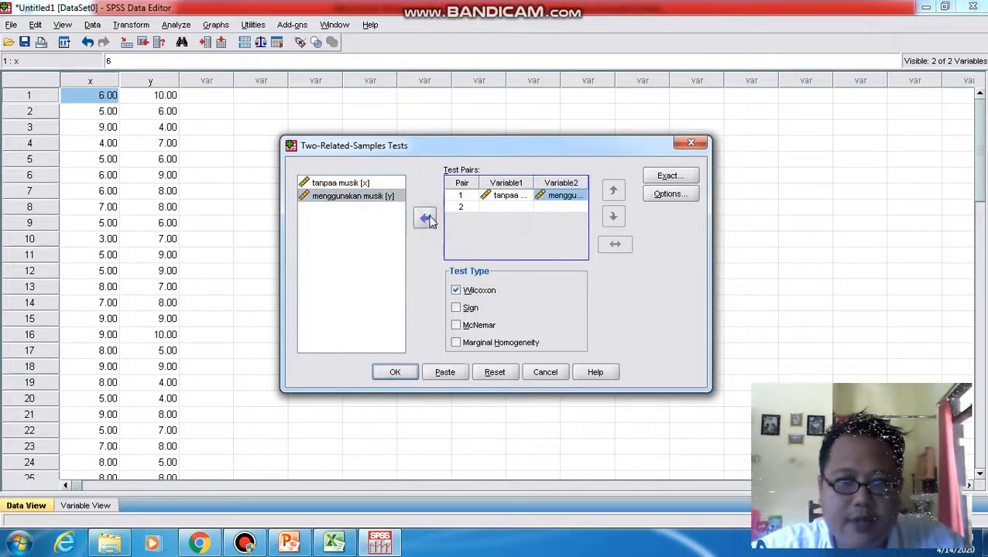
pyautogui.click(396, 373)
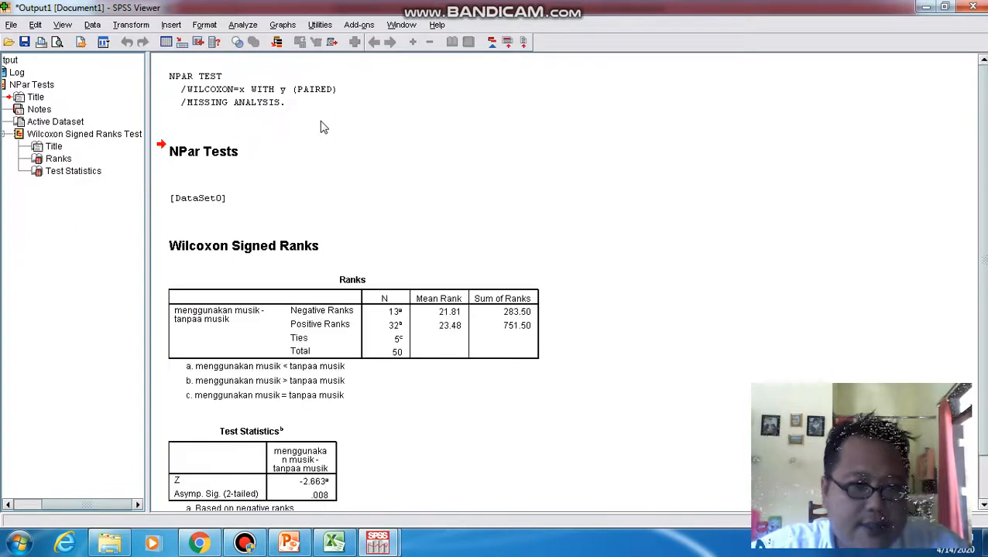
# - Copy the entire SPSS output into a new Microsoft Word 2010 document, keeping its source formatting, and dismiss the activation notice
pyautogui.hotkey('ctrl', 'a')
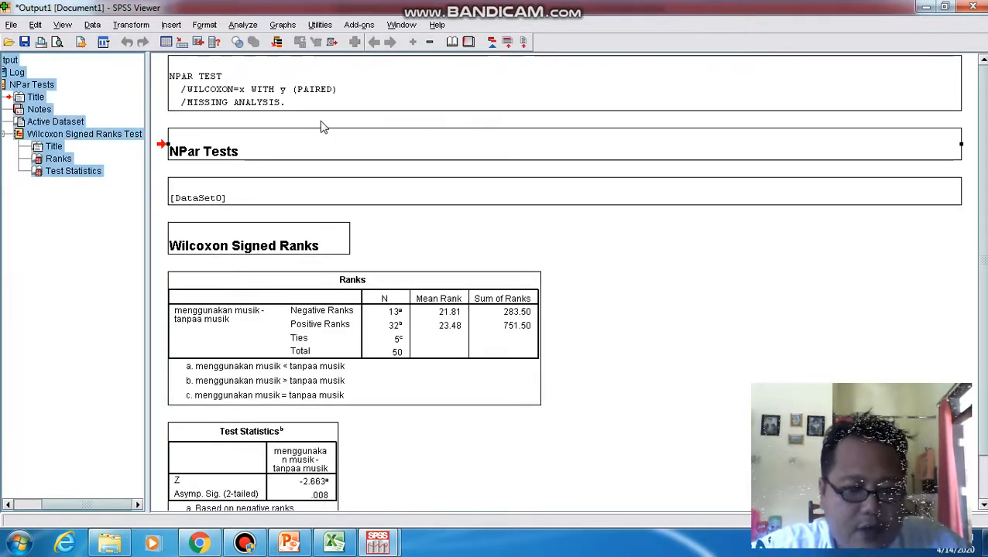
pyautogui.hotkey('ctrl', 'c')
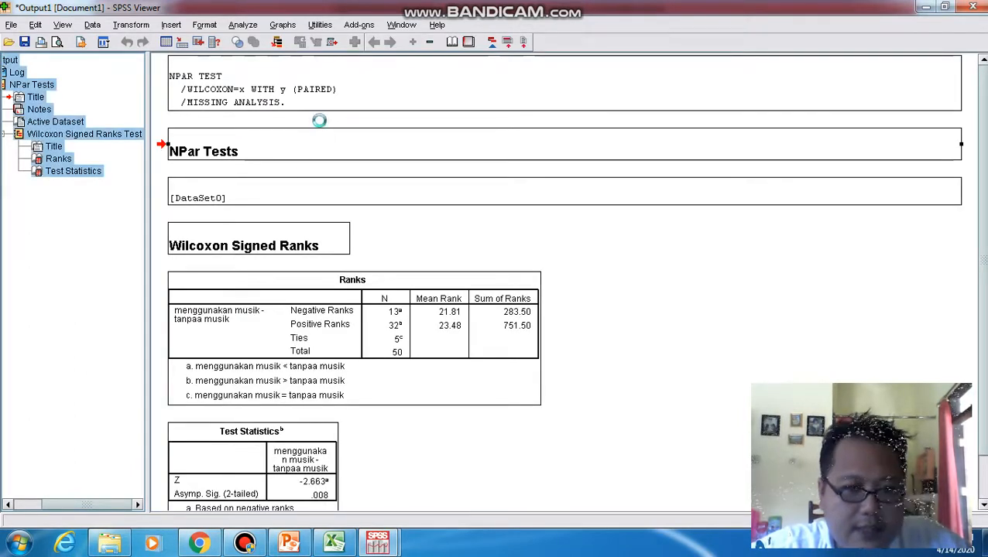
pyautogui.click(19, 544)
pyautogui.click(66, 231)
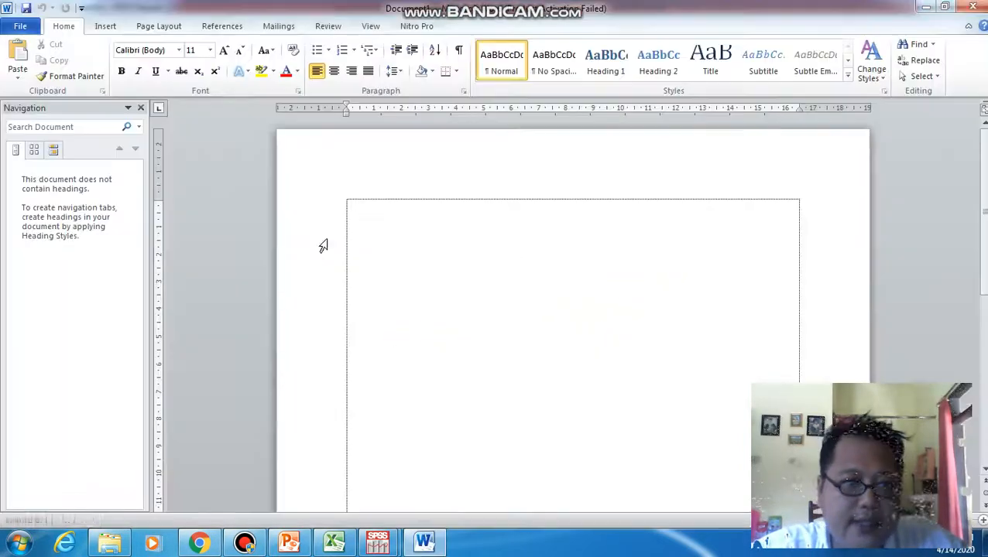
pyautogui.rightClick(353, 204)
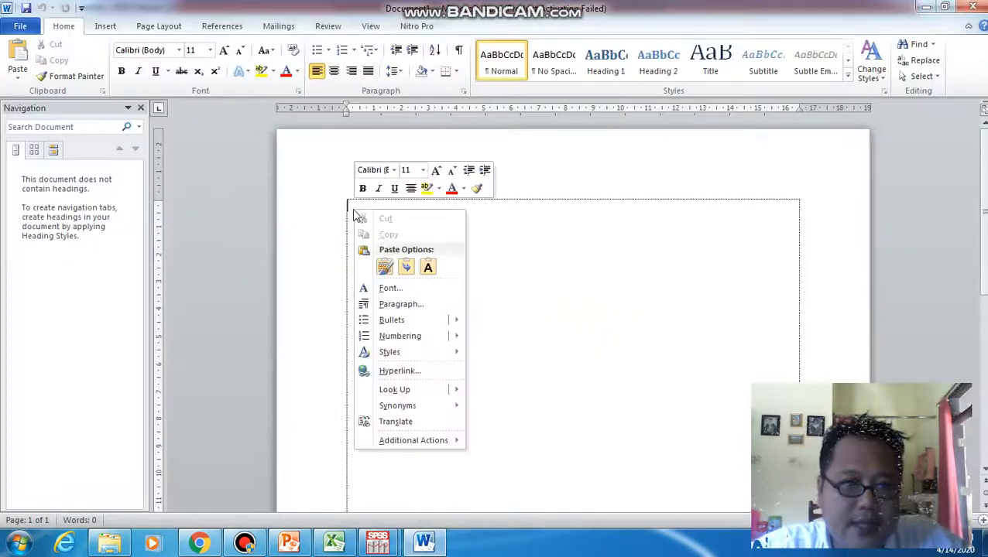
pyautogui.click(381, 266)
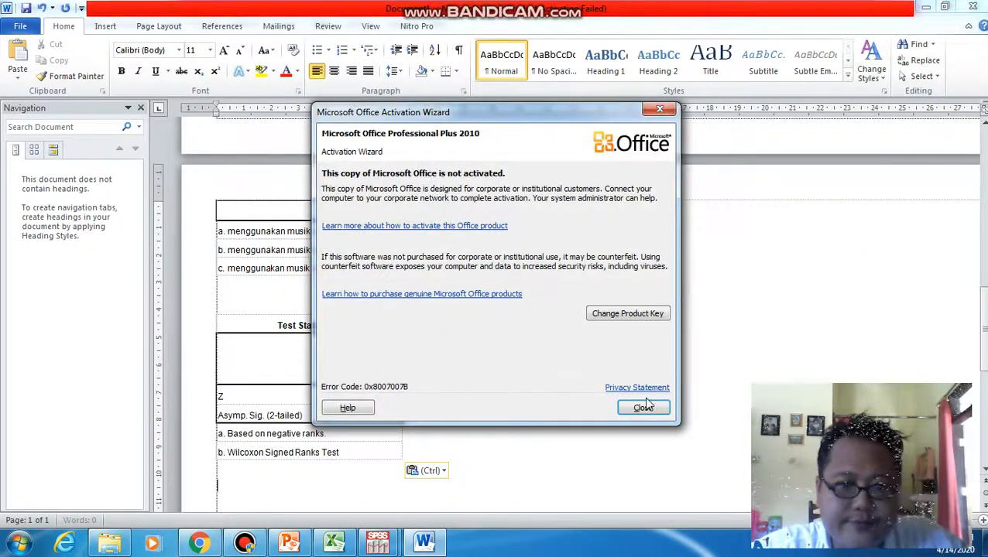
pyautogui.click(642, 408)
pyautogui.scroll(9, 582, 410)
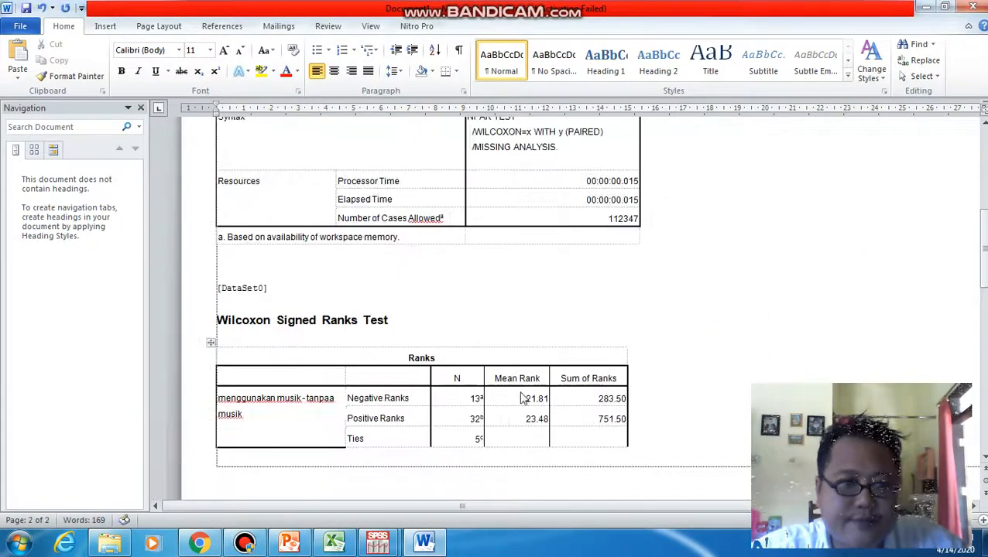
# - Insert blank lines before the Wilcoxon Signed Ranks Test heading so that it starts on a new page with its tables
pyautogui.click(210, 322)
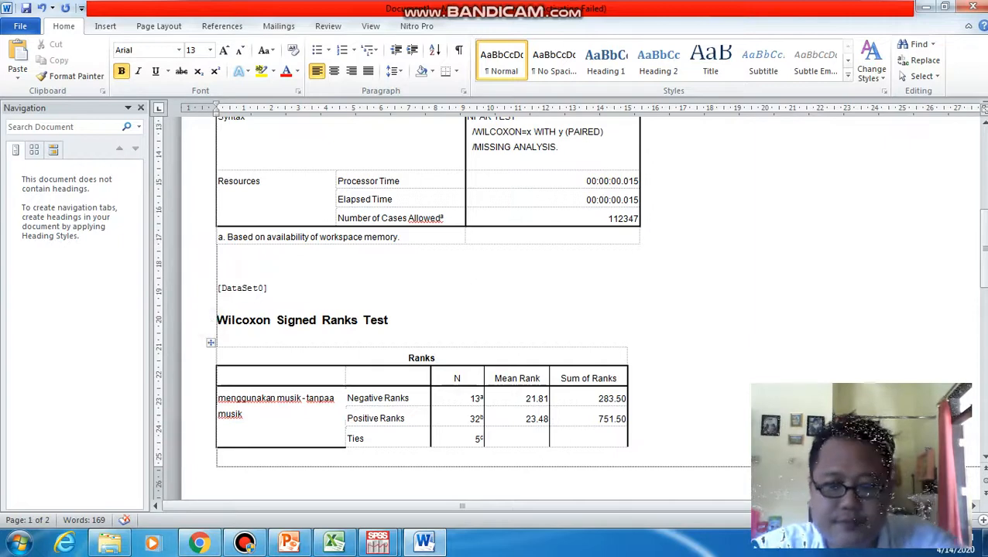
pyautogui.press('Return')
pyautogui.press('Return')
pyautogui.press('Return')
pyautogui.press('Return')
pyautogui.press('Return')
pyautogui.press('Return')
pyautogui.press('Return')
pyautogui.press('Return')
pyautogui.press('Return')
pyautogui.press('Return')
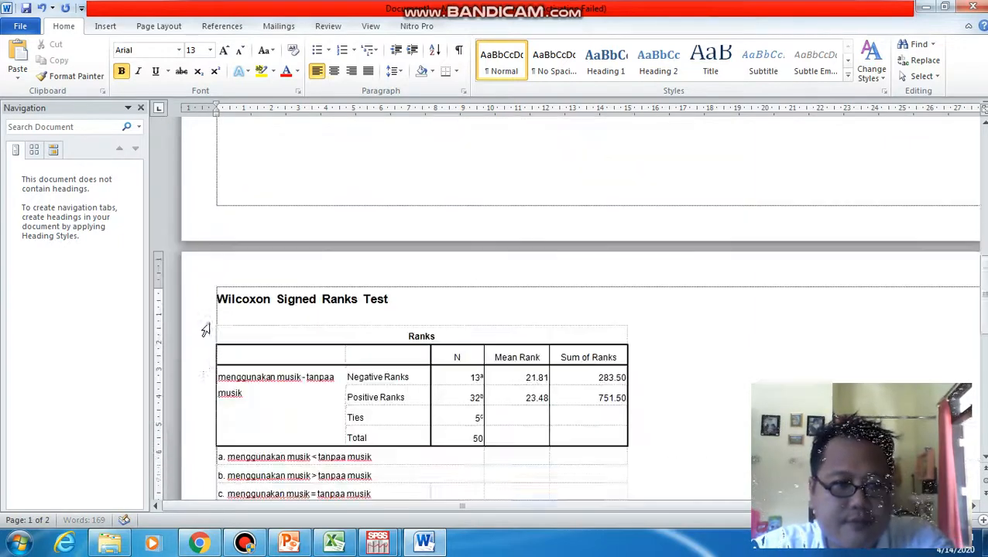
pyautogui.scroll(-5, 205, 331)
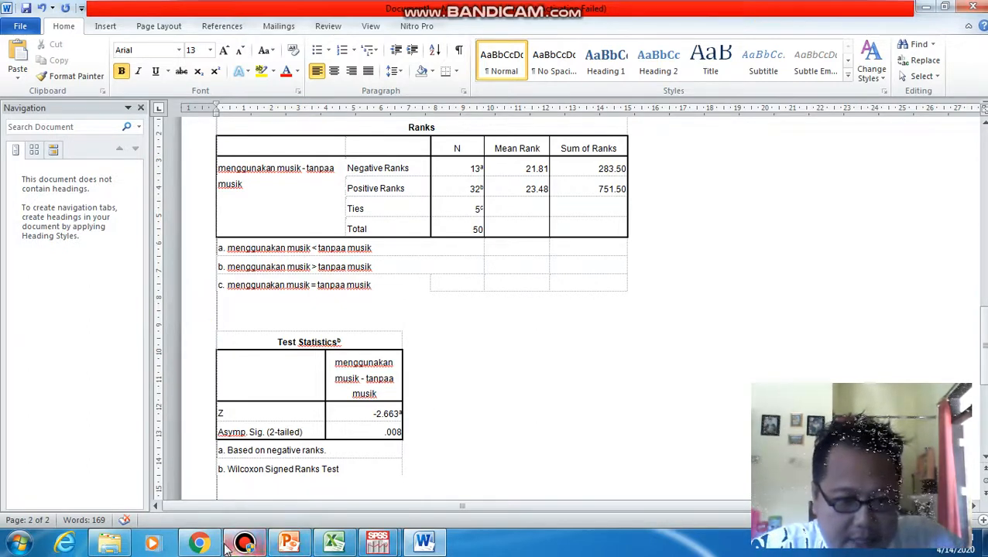
# - Switch to the Resume document in Google Docs and replace its text by voice-dictating "Hipotesis awal" and "hipotesis alternatif" on memorization scores for metode A and metode B
pyautogui.click(200, 544)
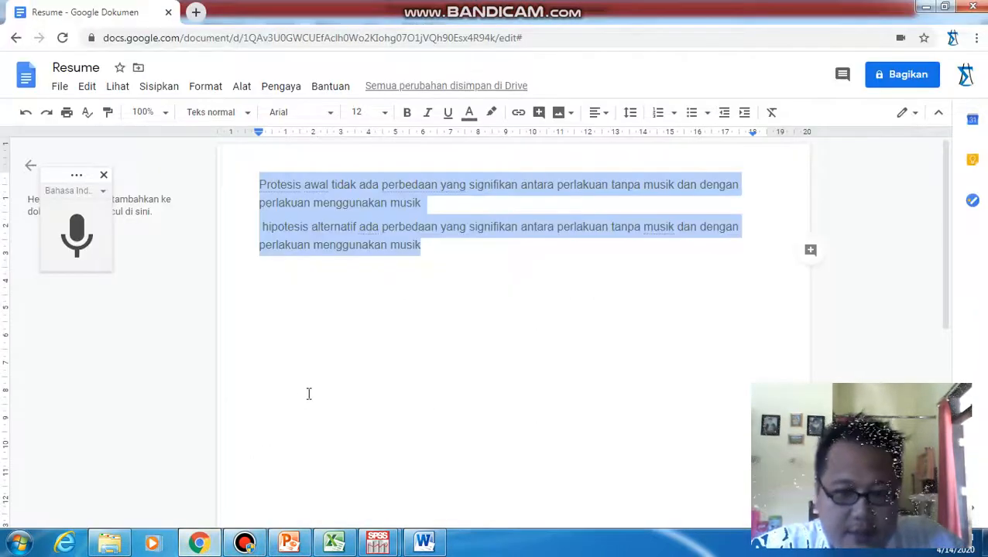
pyautogui.press('BackSpace')
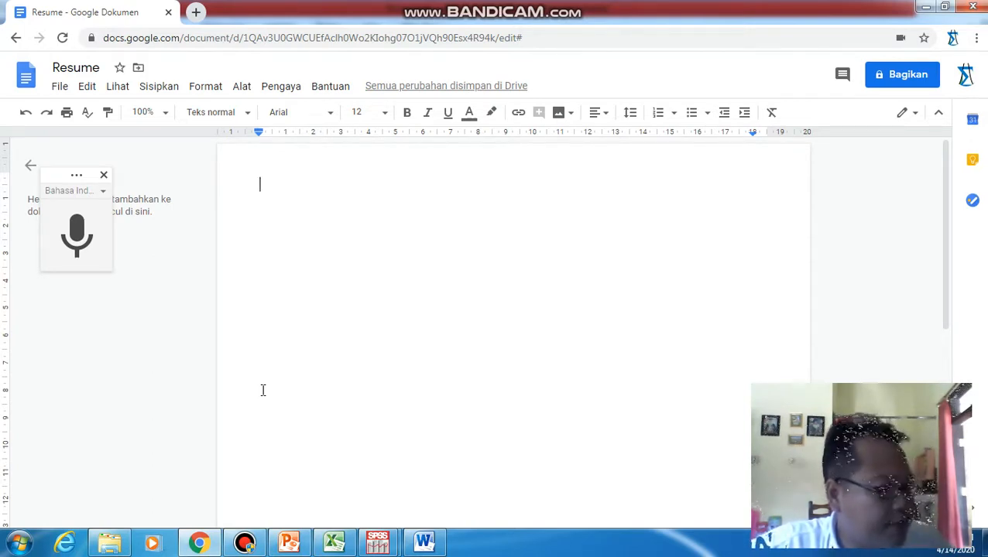
pyautogui.click(78, 234)
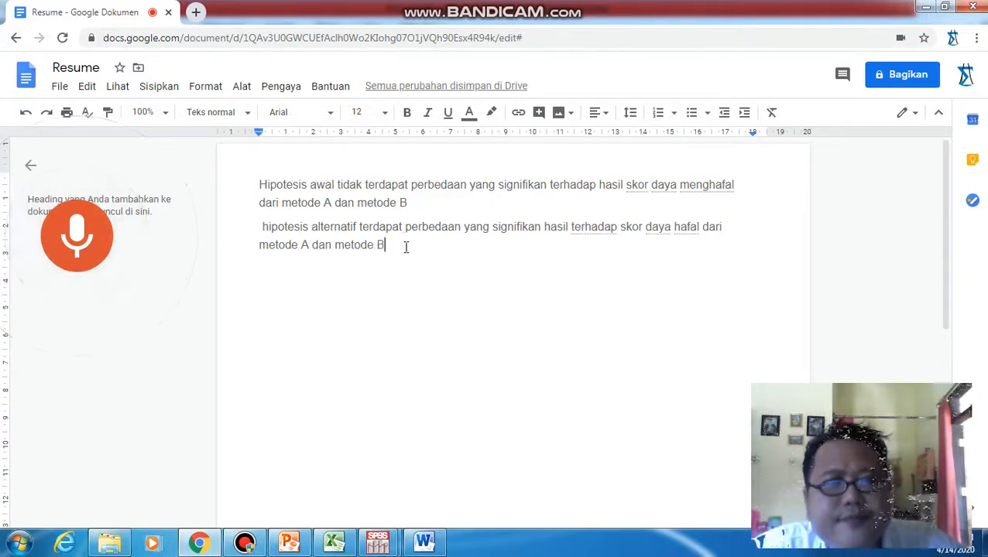
# - Copy both dictated hypotheses into the Word document below the Test Statistics table and remove the leading space before "hipotesis alternatif"
pyautogui.moveTo(399, 245); pyautogui.dragTo(259, 183)
pyautogui.hotkey('ctrl', 'c')
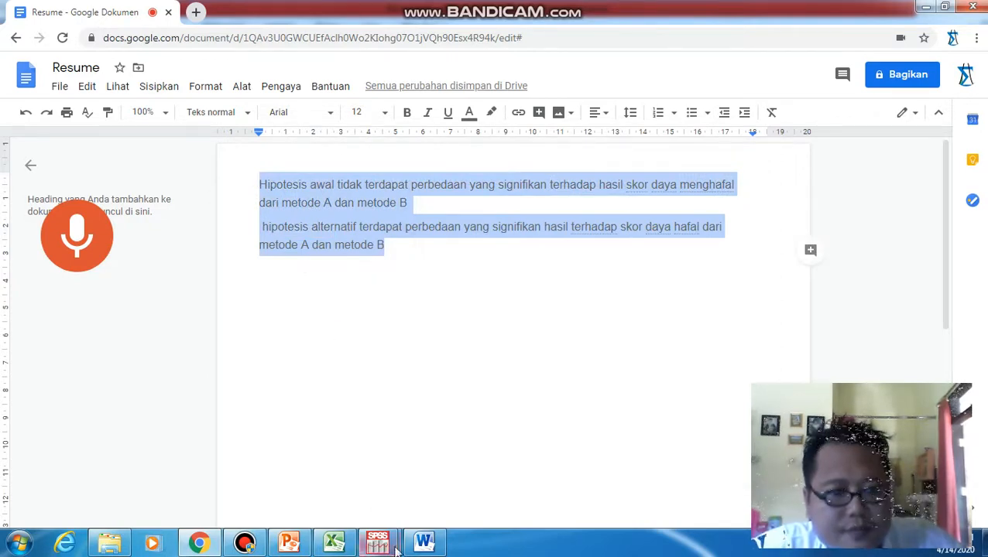
pyautogui.click(423, 541)
pyautogui.scroll(-3, 295, 465)
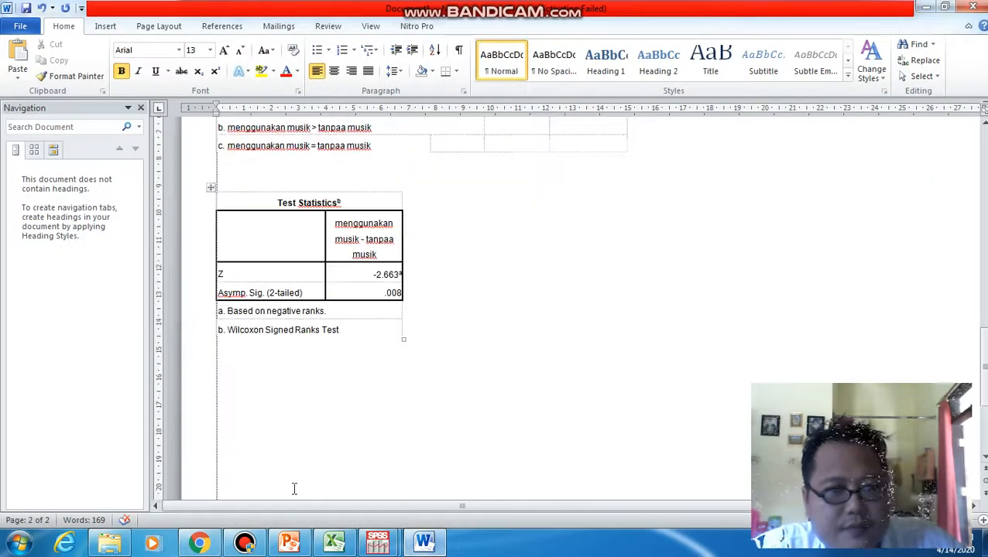
pyautogui.click(224, 369)
pyautogui.hotkey('ctrl', 'v')
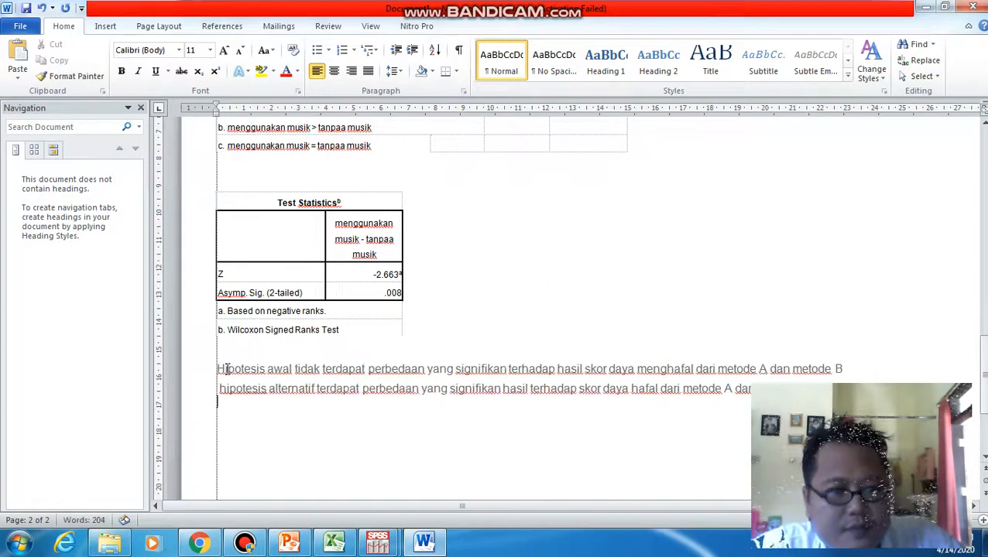
pyautogui.click(219, 391)
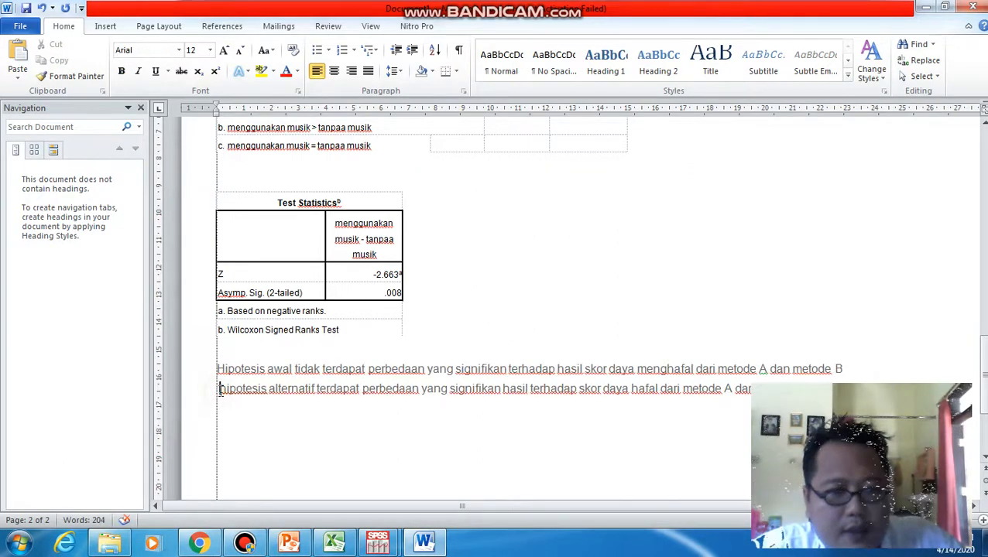
pyautogui.press('Delete')
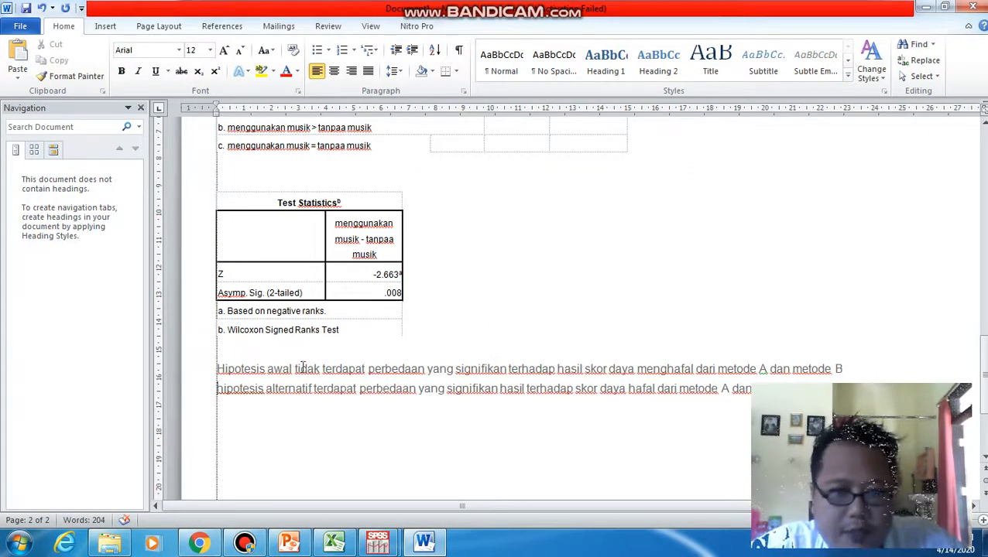